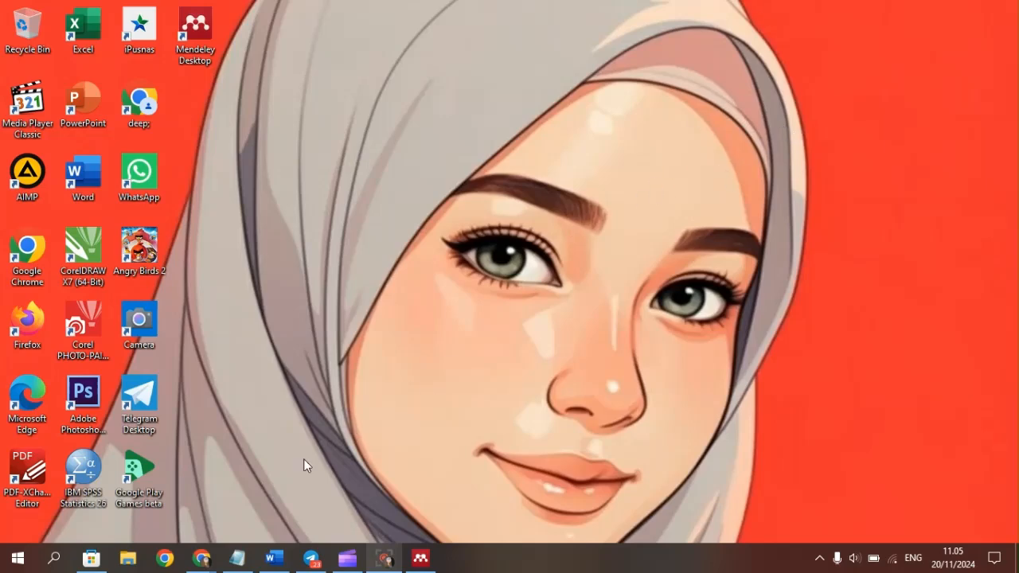
Bring up the Notepad note with the footnote definition at full size, read it, and put it away.
click(247, 562)
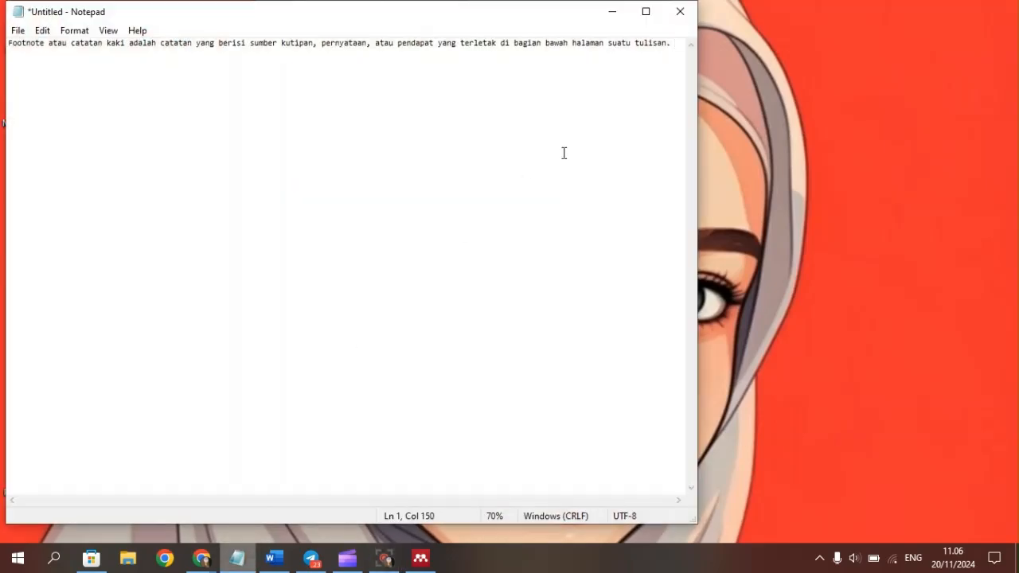
click(638, 14)
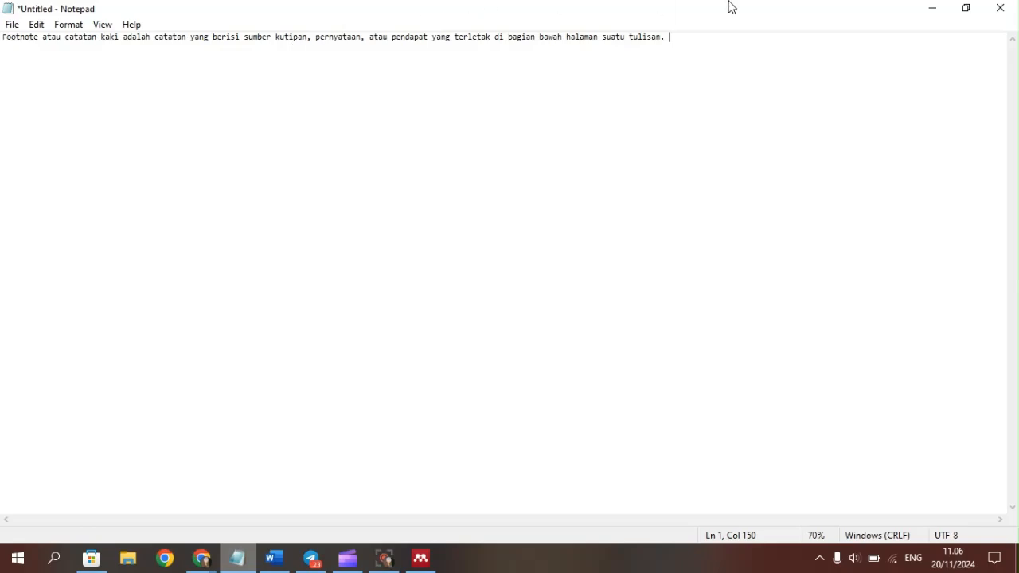
click(923, 14)
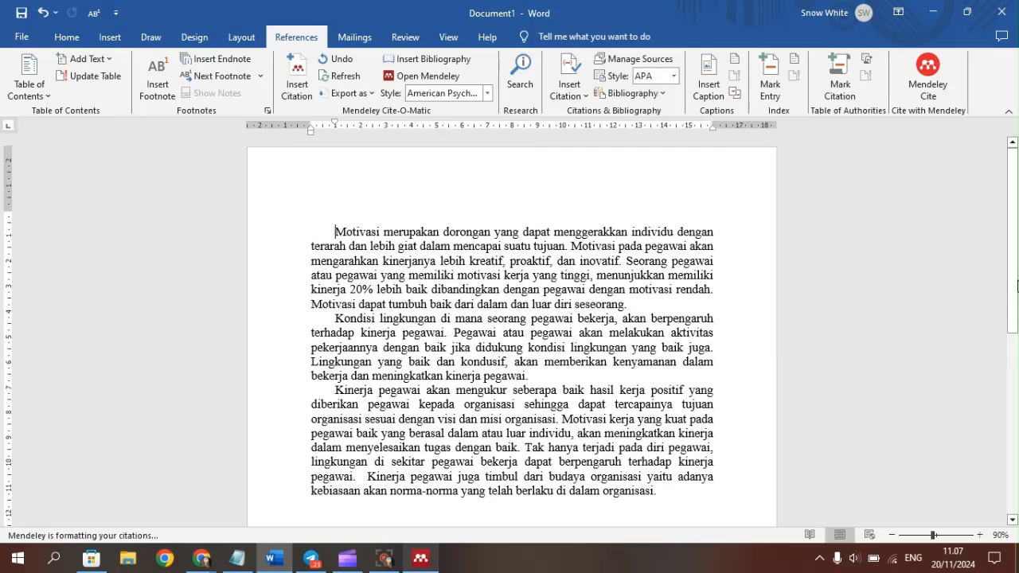
Add an empty, unindented line above the first paragraph of the Word document.
scroll(508, 347, down, 2)
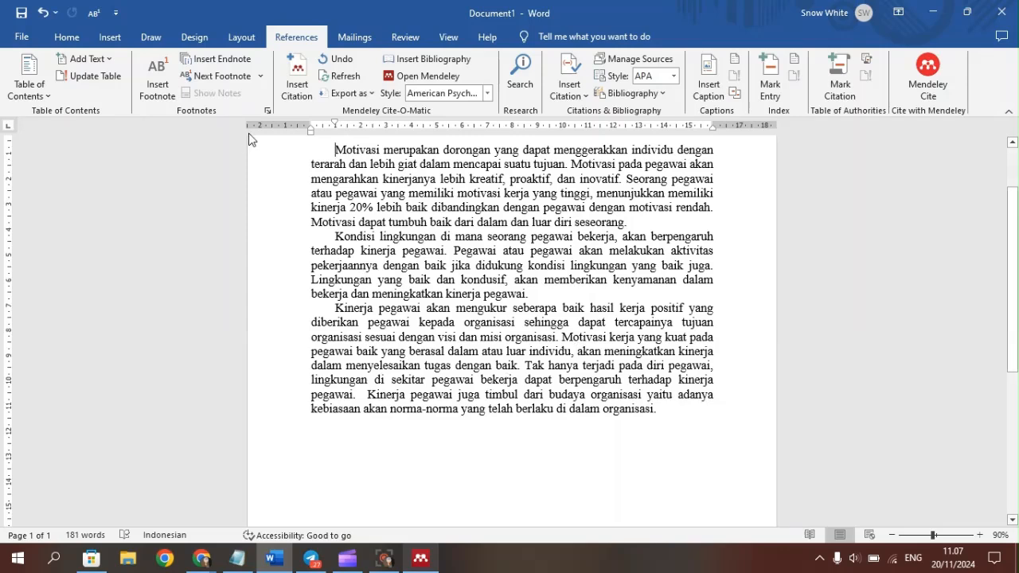
click(78, 43)
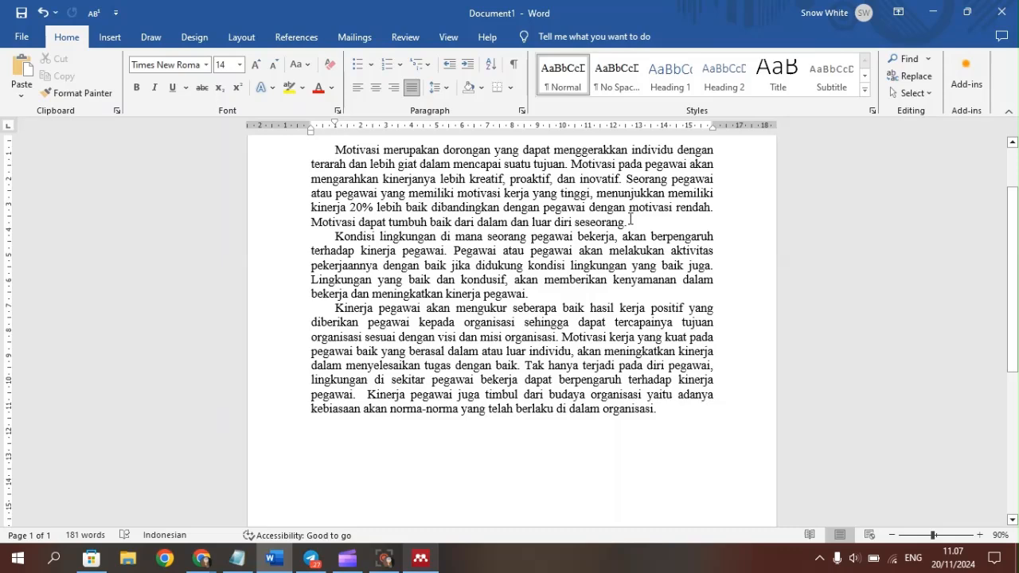
scroll(631, 219, up, 1)
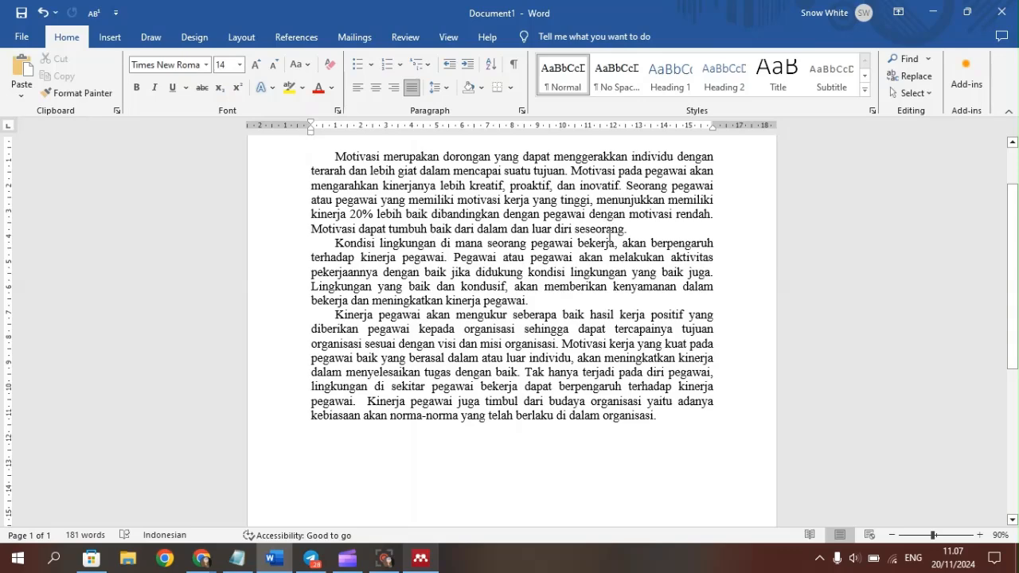
Switch to Mendeley Desktop, clear the library search so all documents are listed, and return to the Word document.
click(419, 559)
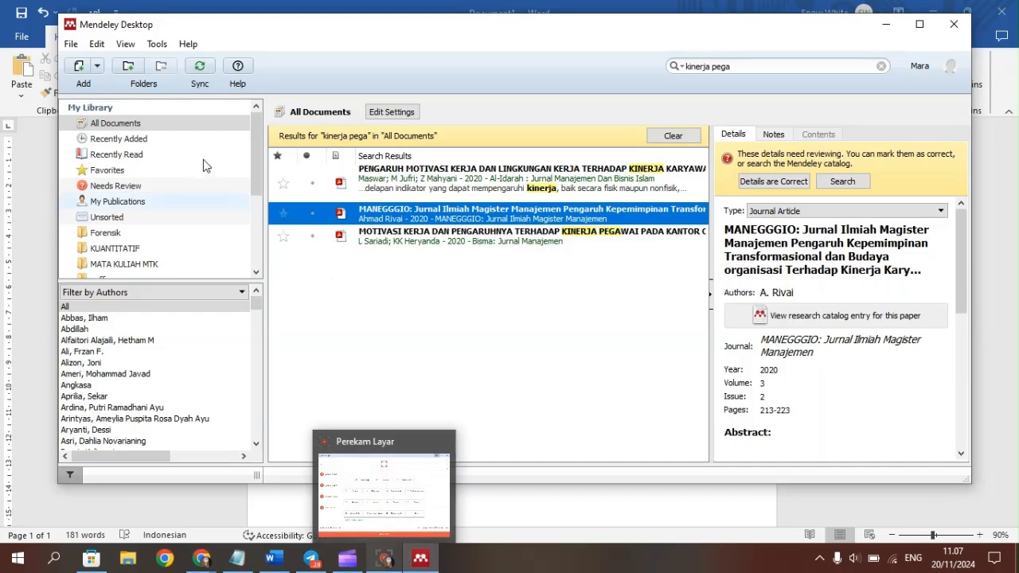
click(887, 67)
click(881, 66)
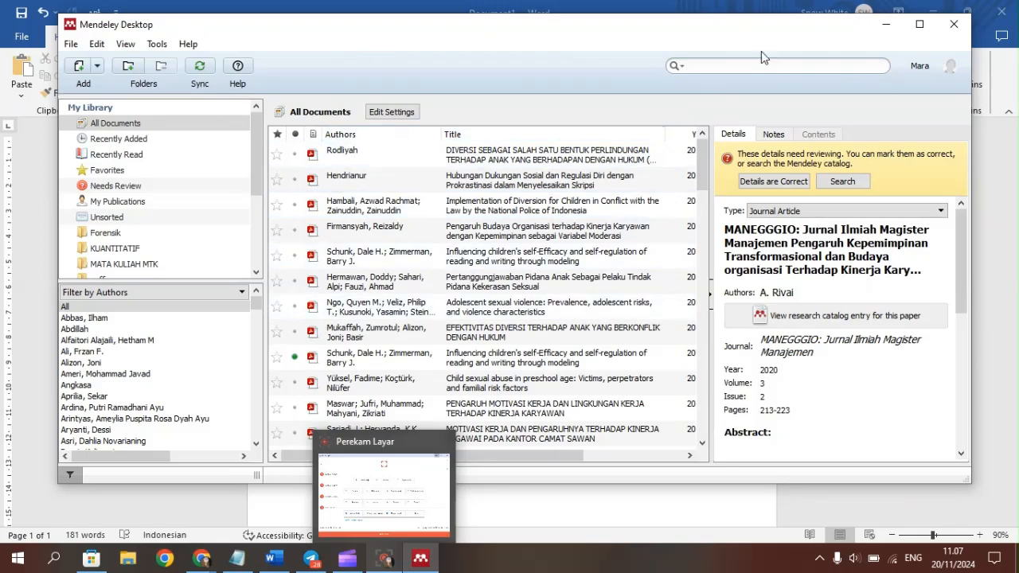
click(886, 28)
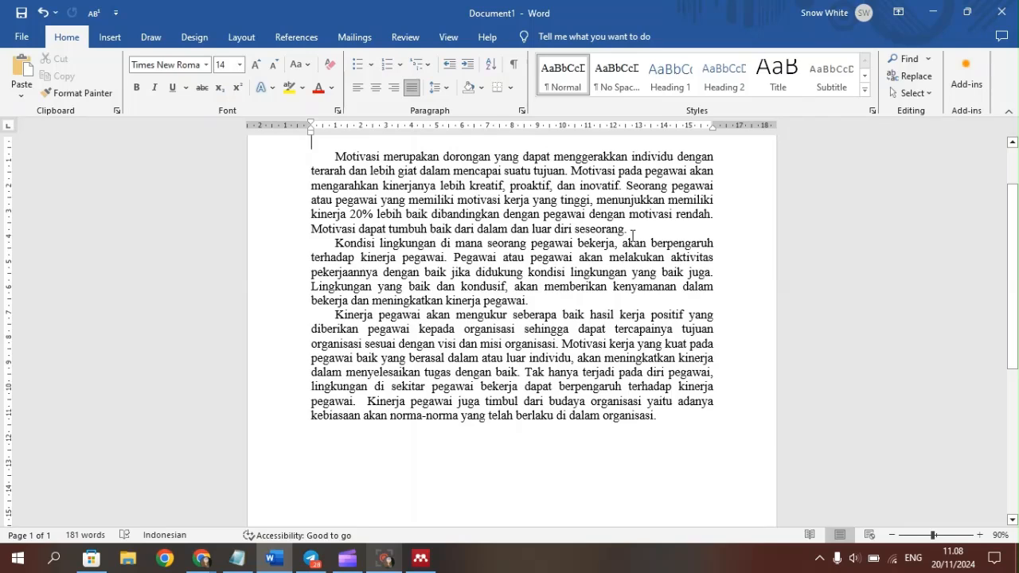
Enter the heading "TATA CARA MEMBUAT FOOTNOTE MENGGUNAKAN MENDELEY" on the line above the first paragraph.
text(TATA)
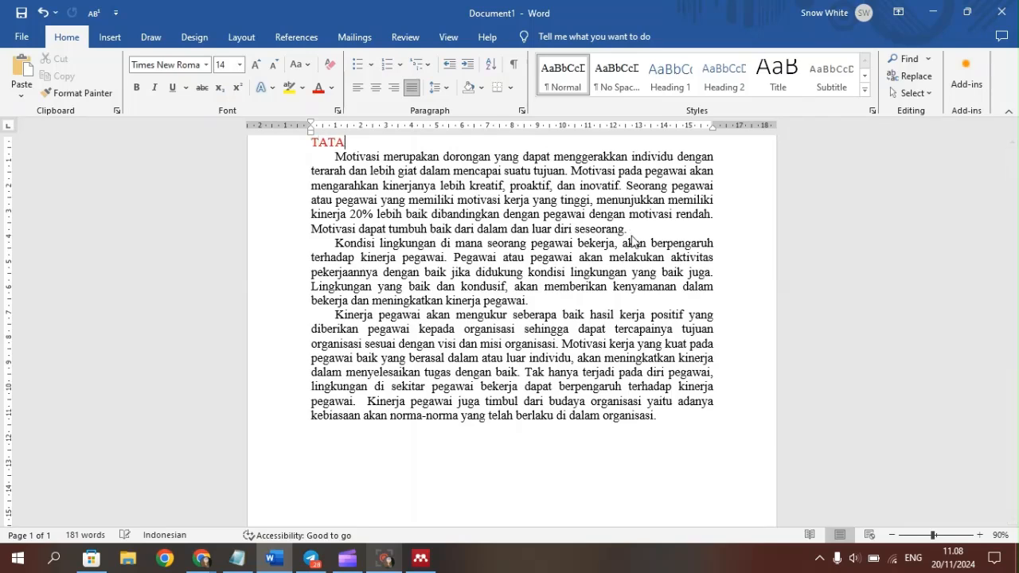
text( CARA MENGGUNAKA)
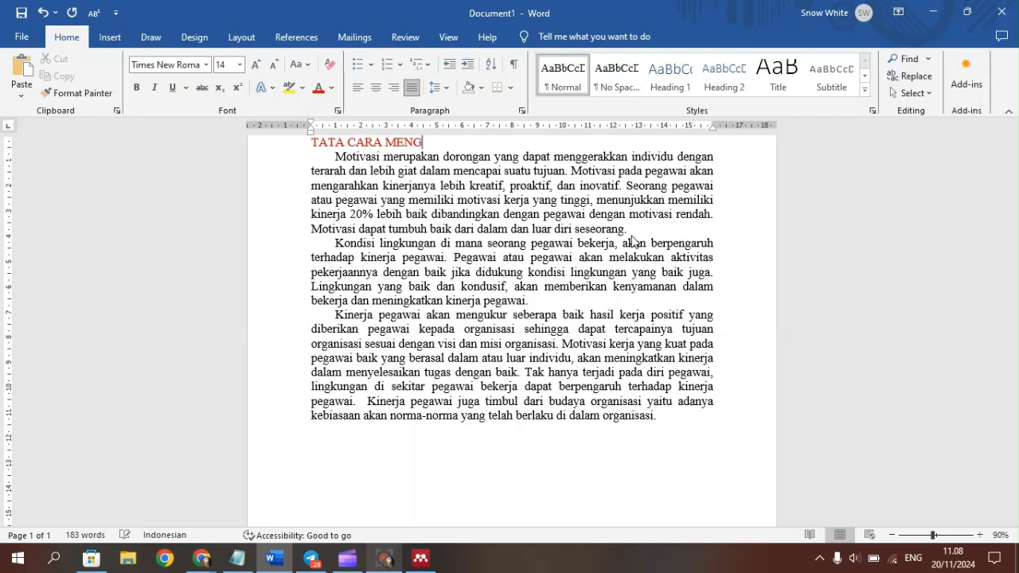
key(BackSpace)
key(BackSpace)
key(BackSpace)
key(BackSpace)
key(BackSpace)
key(BackSpace)
key(BackSpace)
text(M)
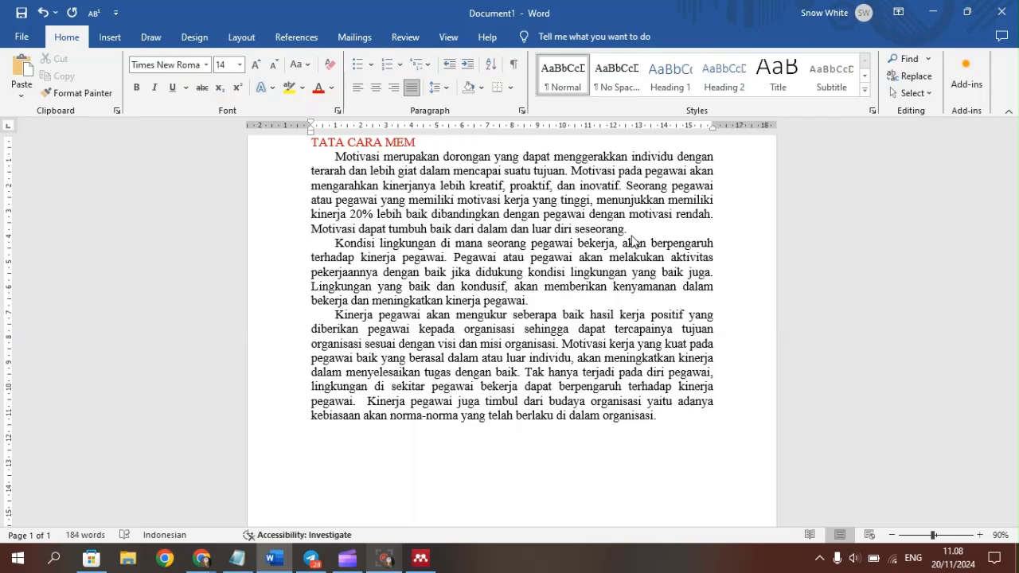
text(BUAT FOOTNOTE)
text(ME)
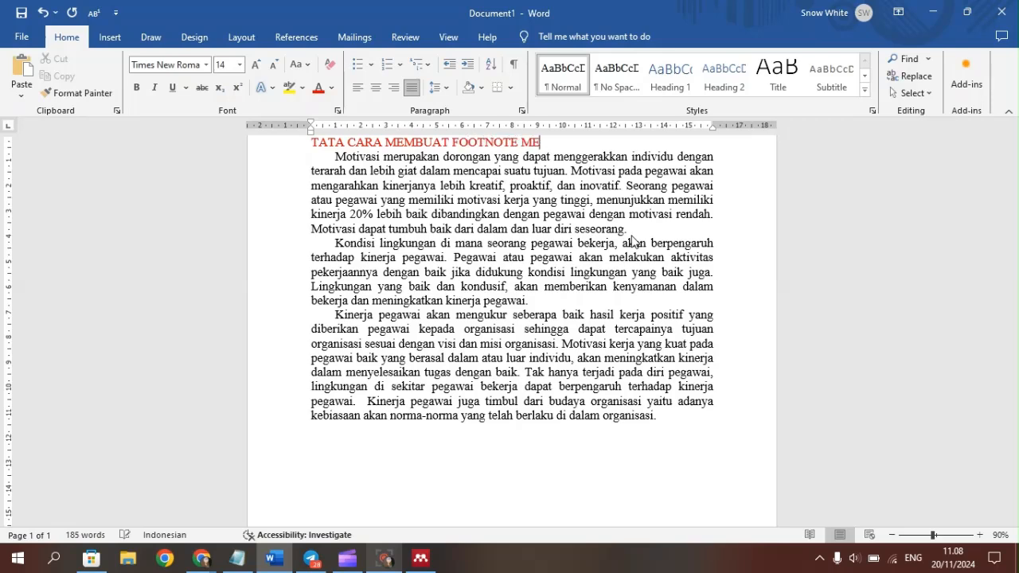
text(NGGUNAKAN MENDELEY)
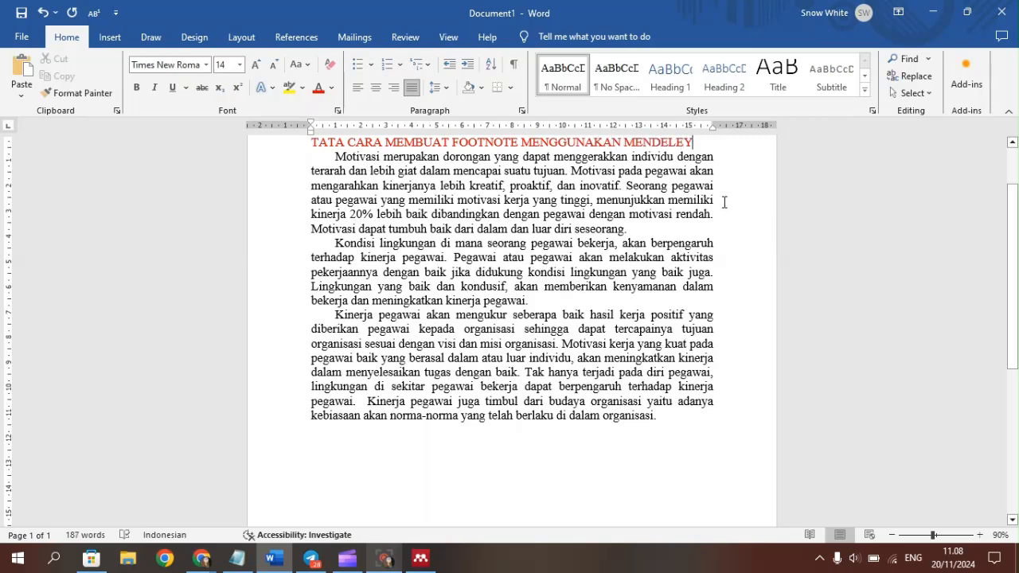
Make the whole heading bold and centred, and add an empty line below it.
drag(693, 142, 316, 141)
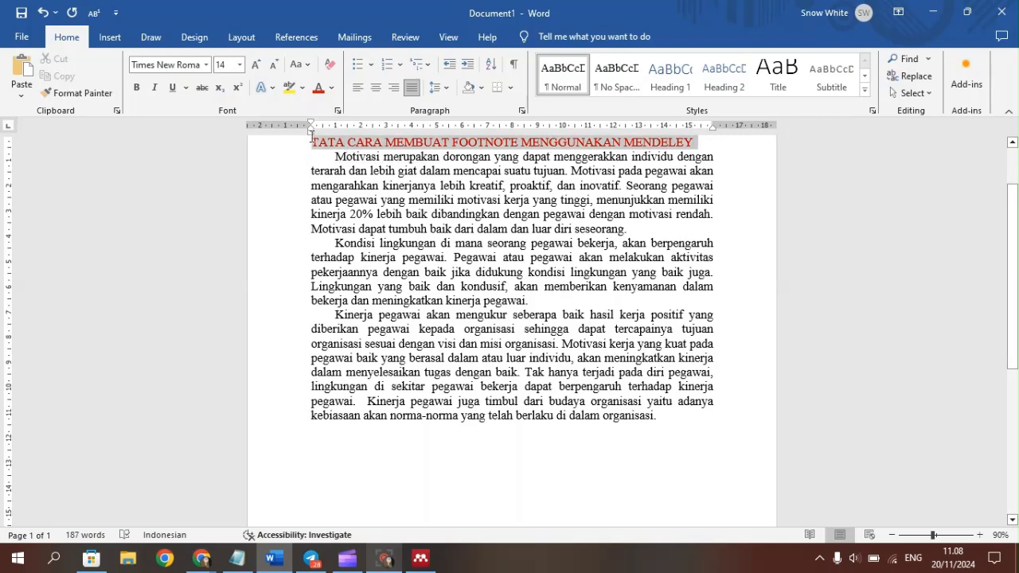
key(ctrl+b)
click(316, 142)
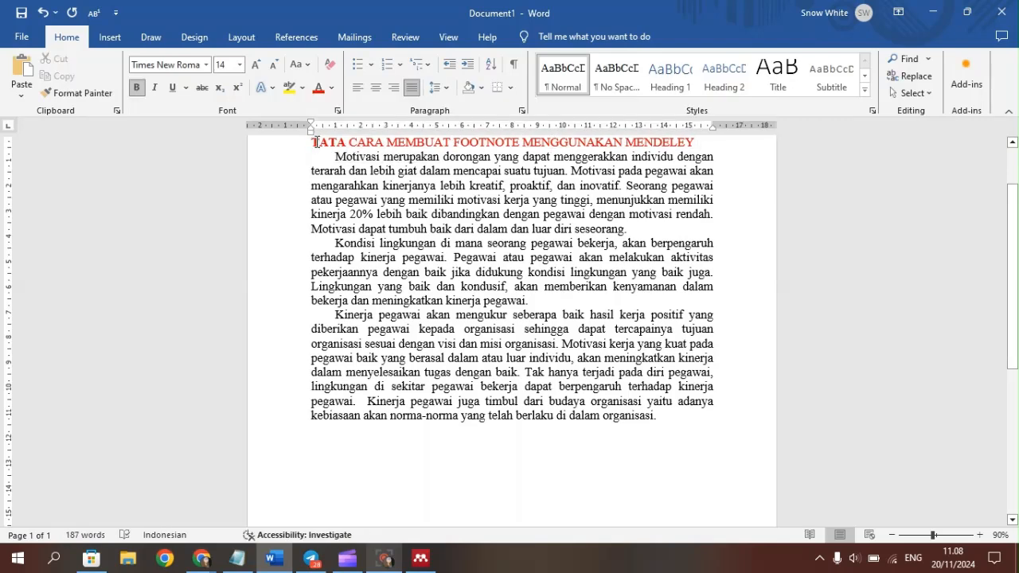
drag(315, 143, 696, 145)
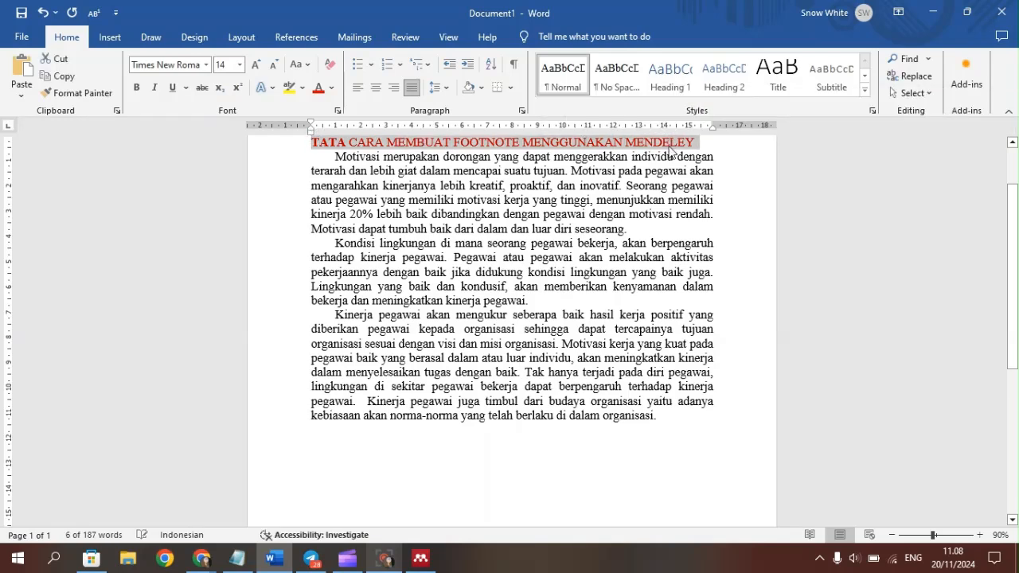
key(ctrl+b)
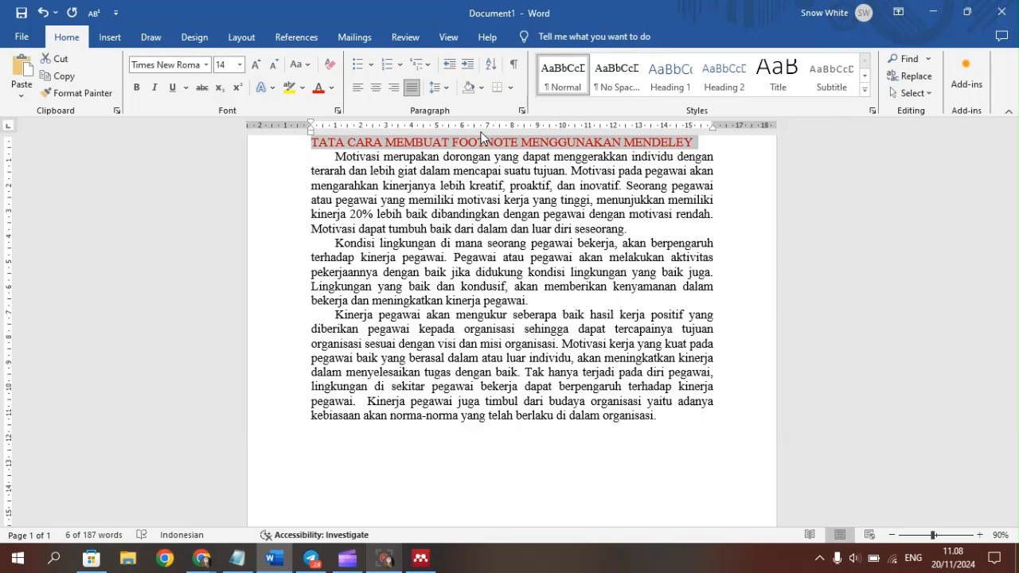
key(ctrl+b)
click(375, 87)
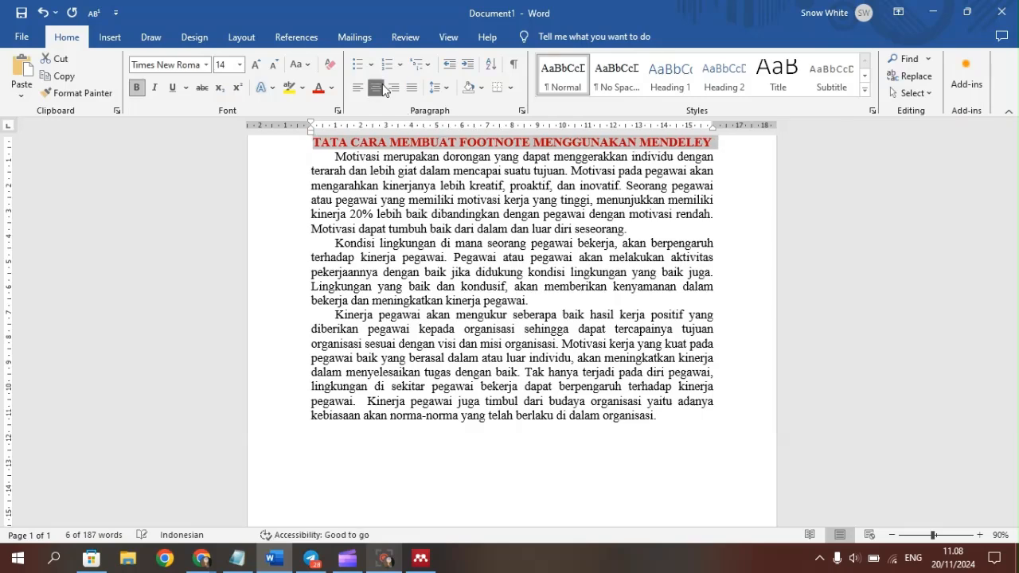
click(726, 143)
key(Return)
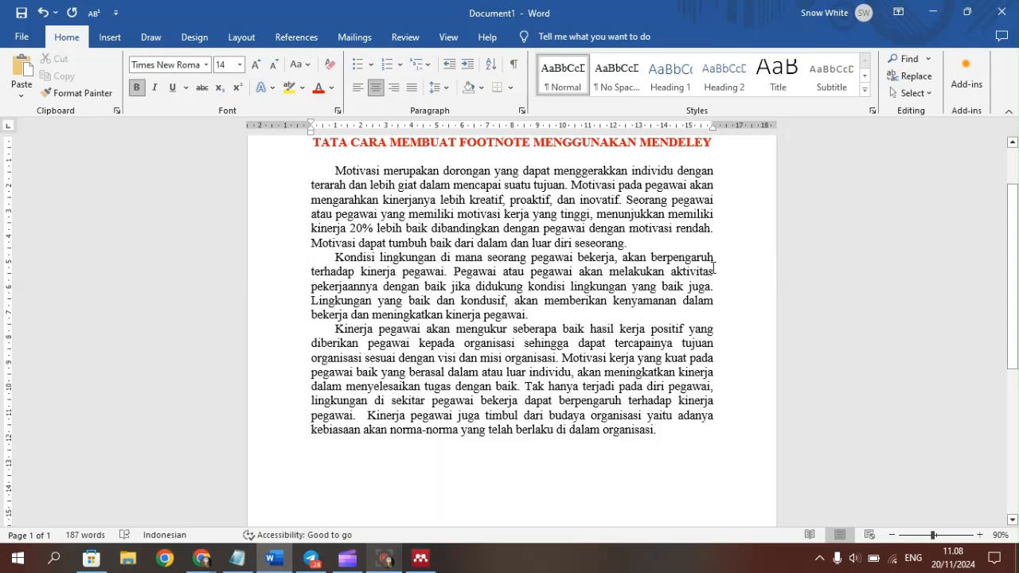
Insert a Mendeley citation after the first paragraph, searching "MOTIVAS" and choosing the 2020 article "PENGARUH MOTIVASI KERJA DAN LINGKUNGAN KERJA".
drag(1016, 204, 1000, 129)
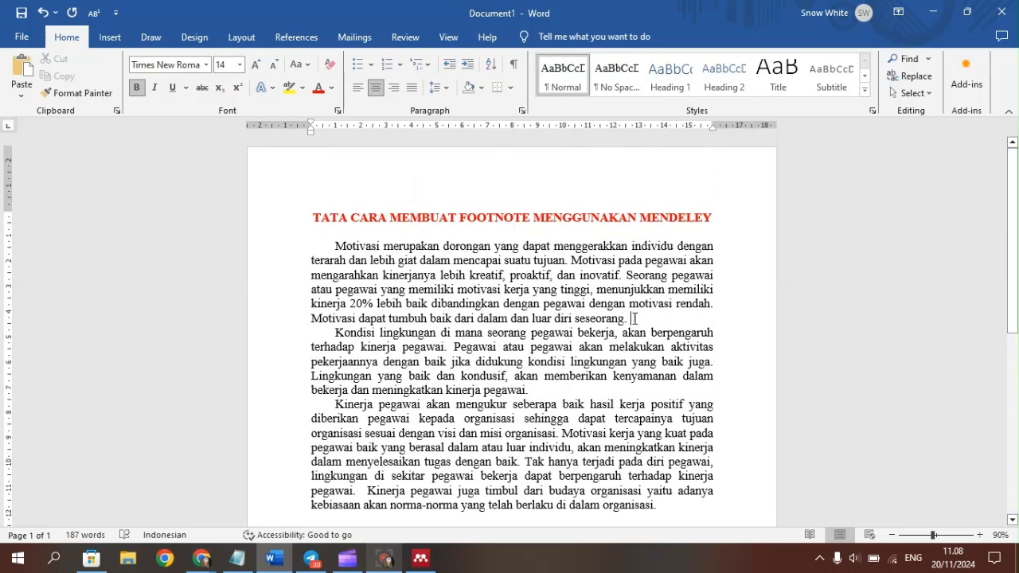
click(296, 38)
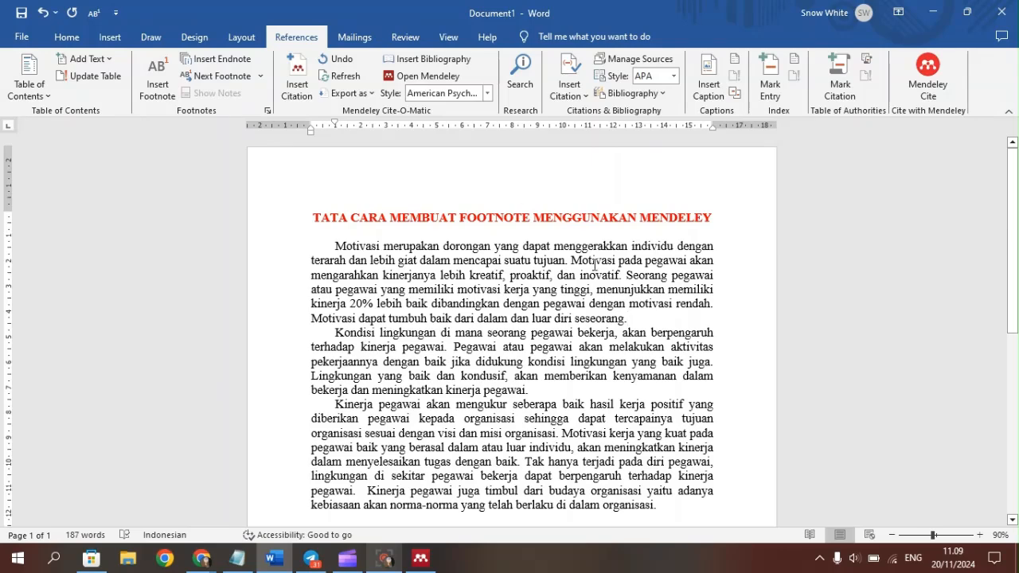
drag(1012, 187, 1014, 209)
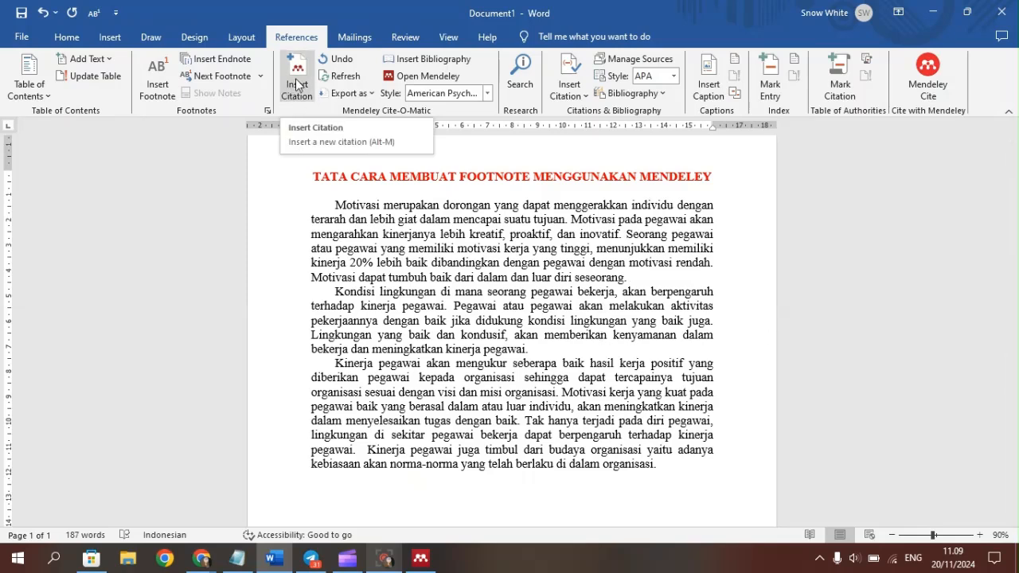
click(296, 83)
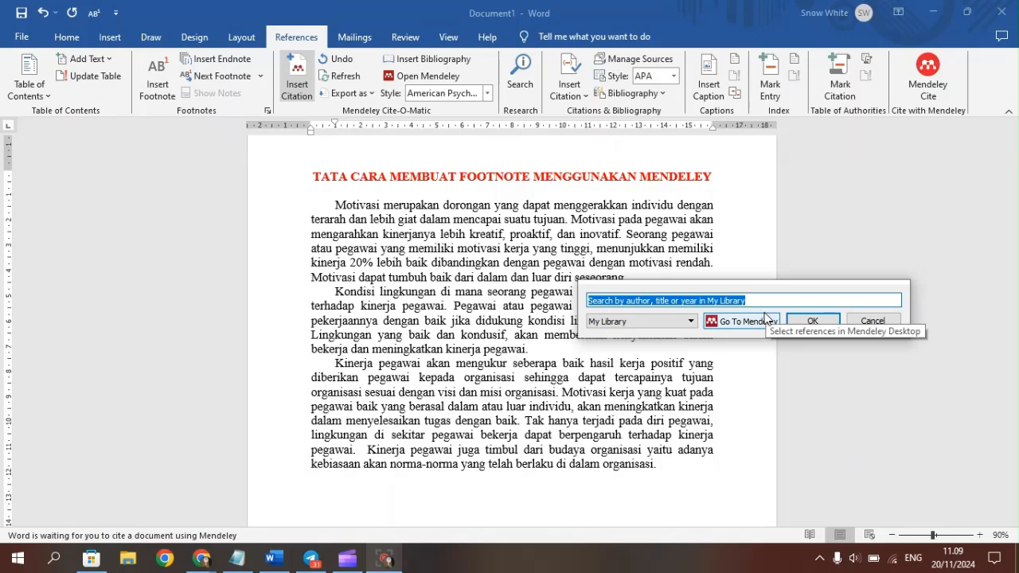
text(MOTI)
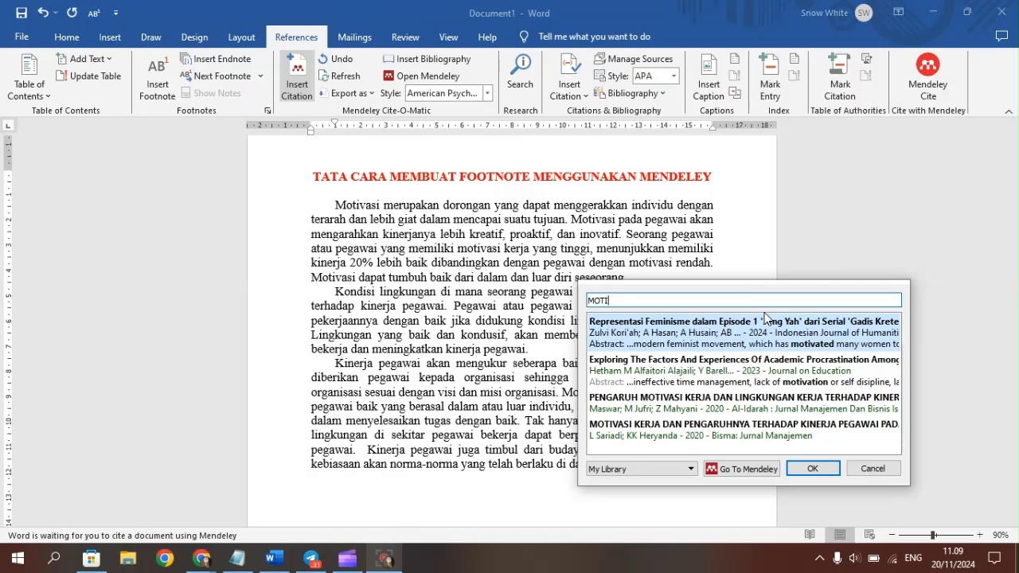
text(VAS)
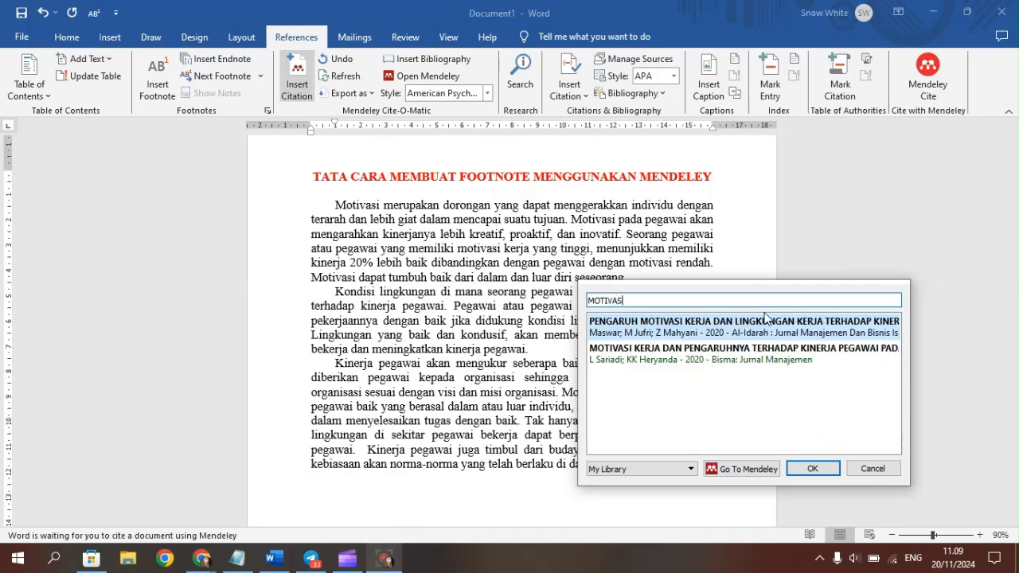
click(647, 329)
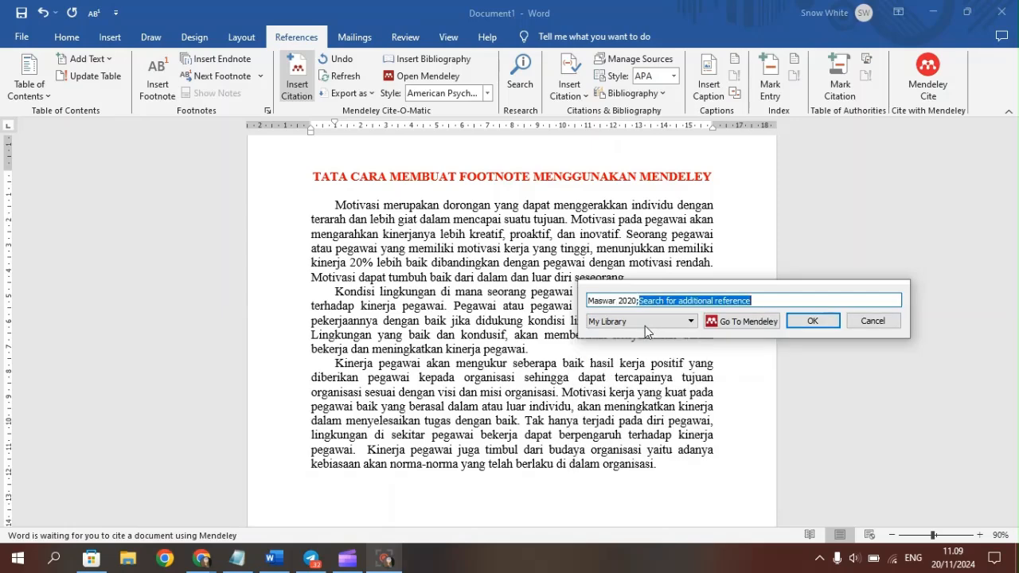
click(792, 323)
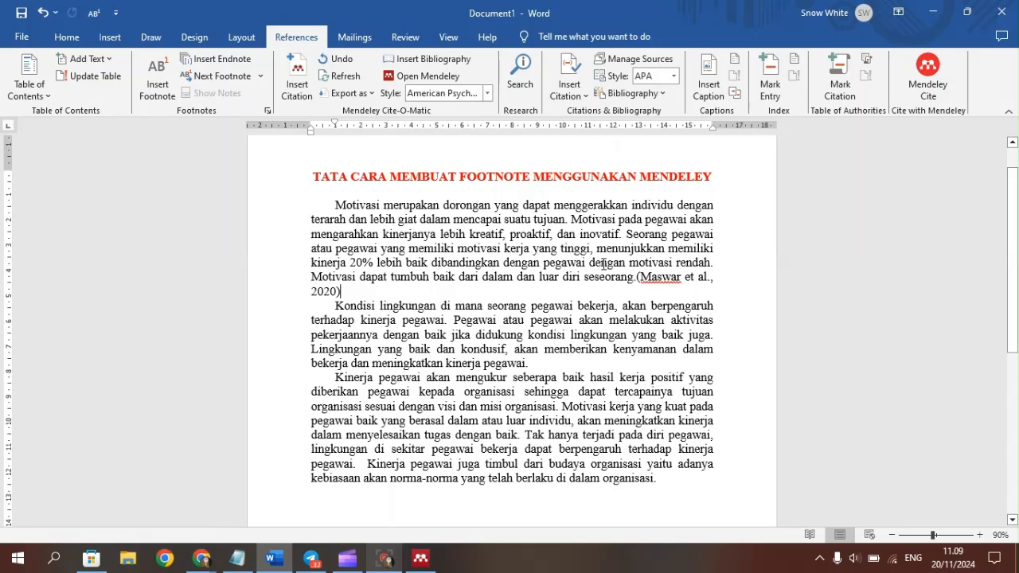
Change the Mendeley citation style to Chicago Manual of Style 17th edition (full note) so the citation becomes a footnote.
drag(639, 277, 343, 295)
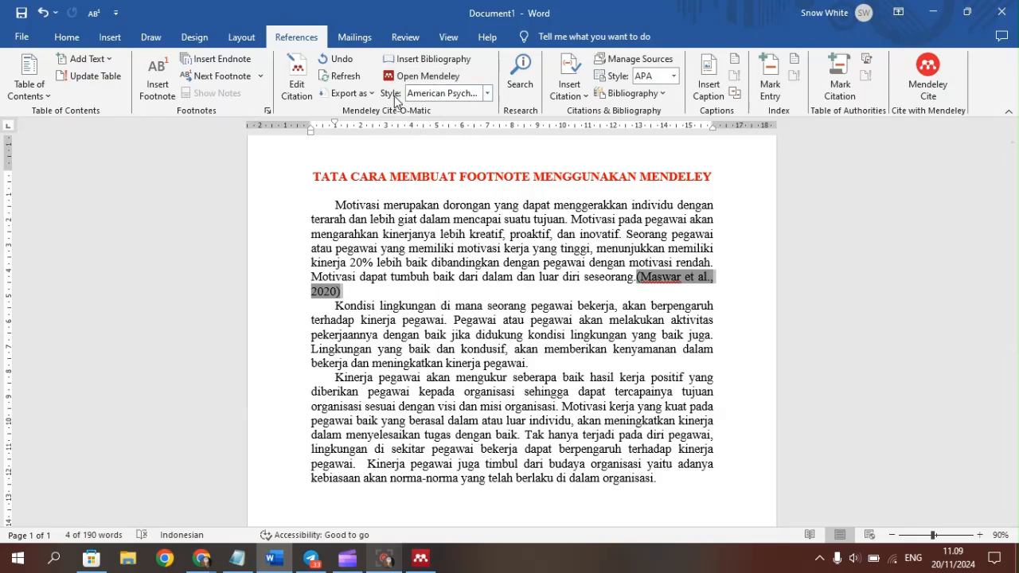
click(487, 93)
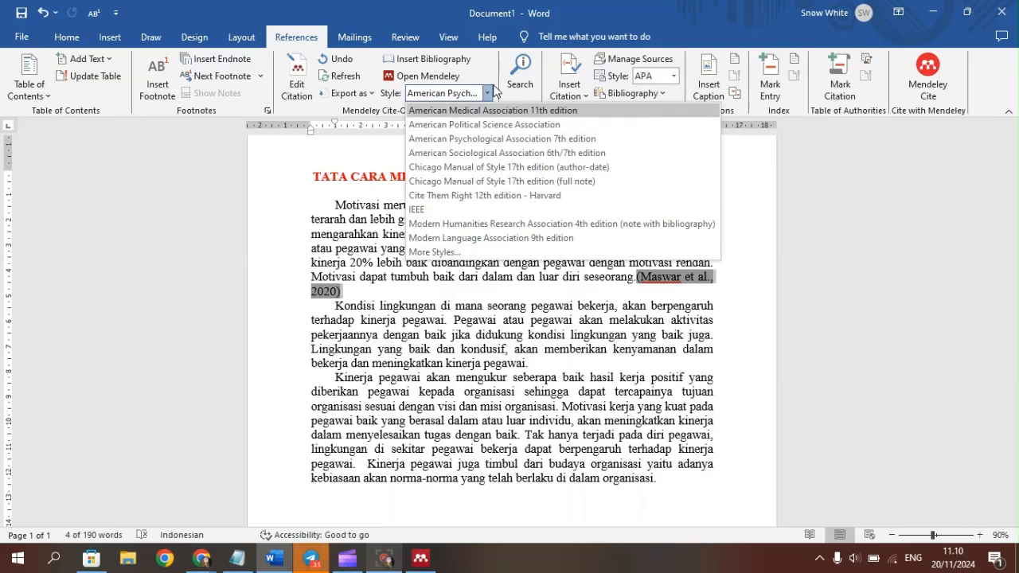
click(462, 251)
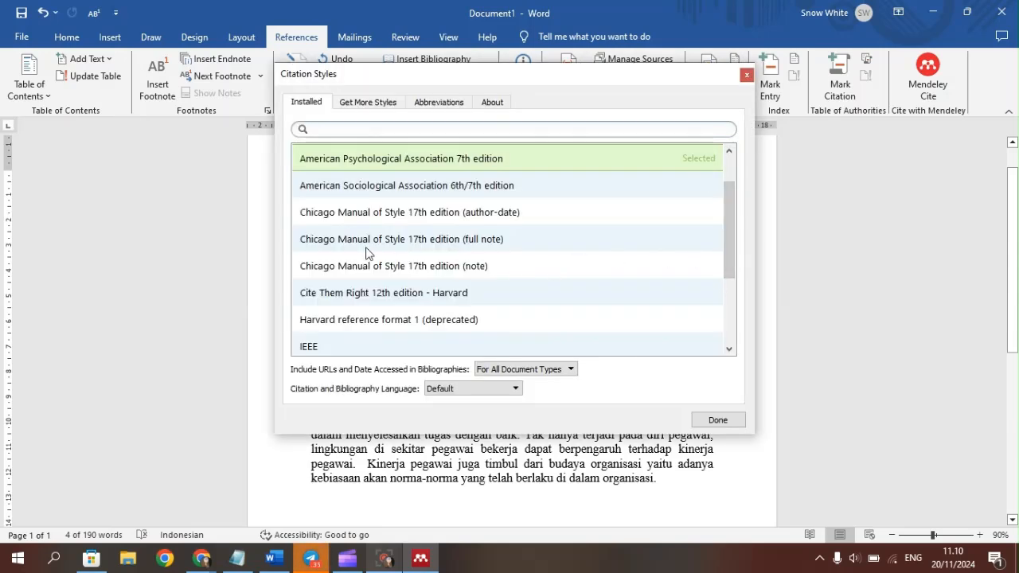
click(478, 241)
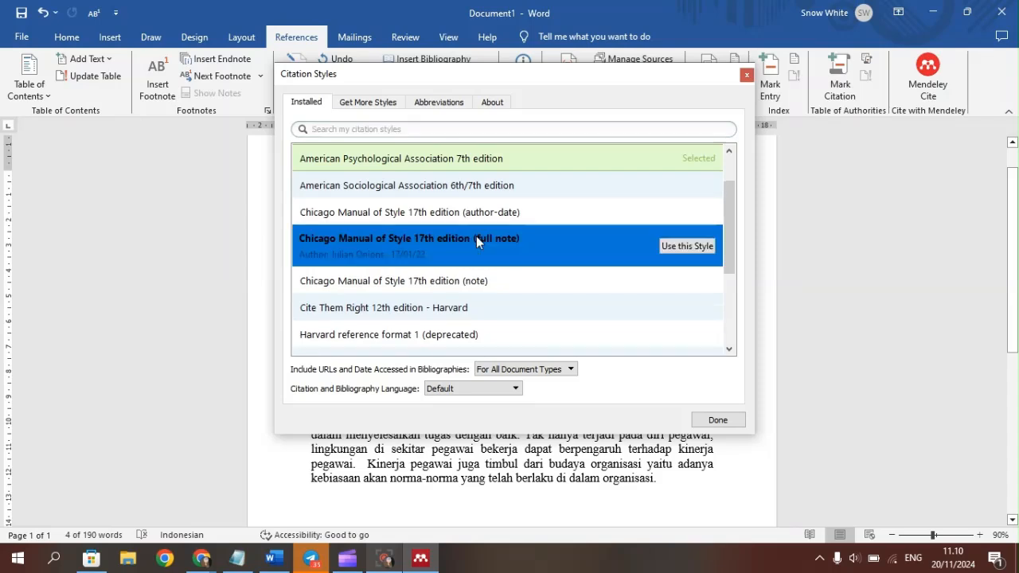
click(688, 246)
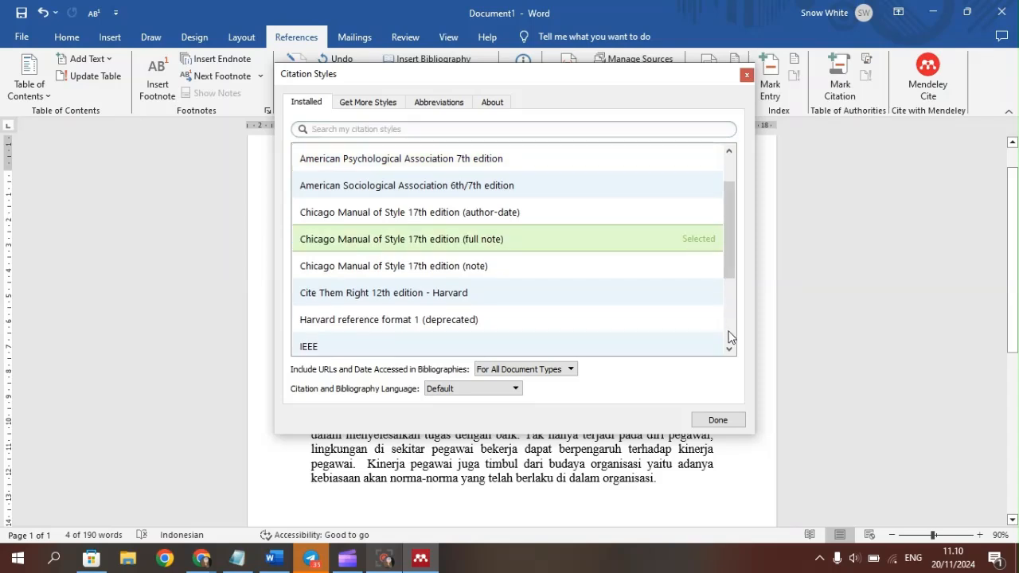
click(717, 419)
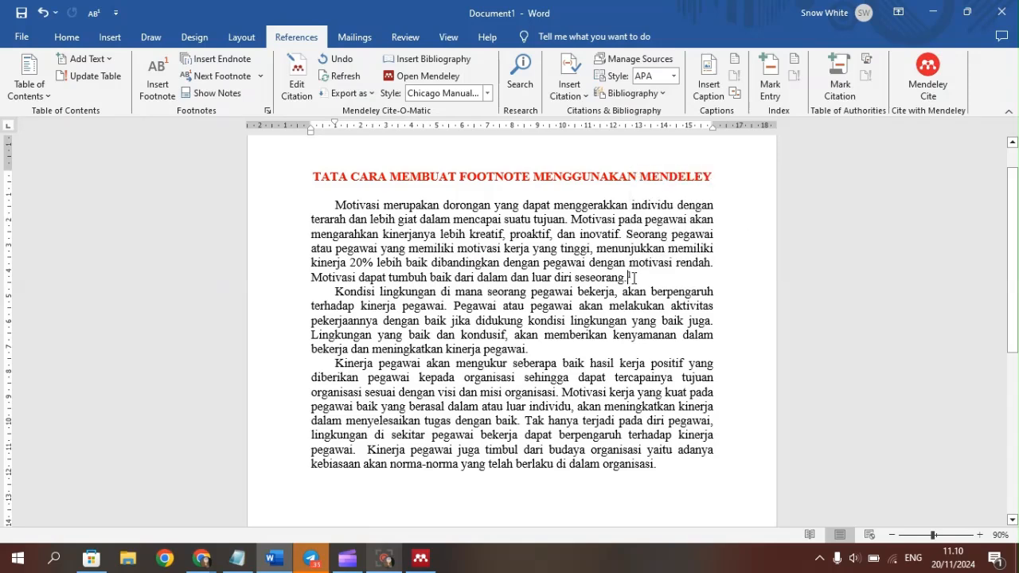
mouse_move(637, 276)
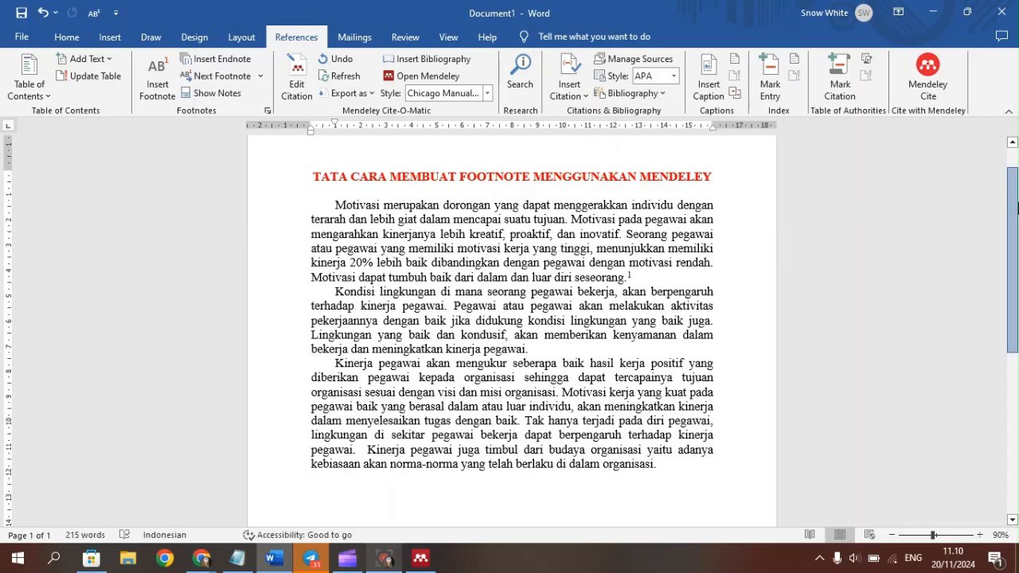
Start a new Mendeley citation at the end of the second paragraph, after "kinerja pegawai.".
drag(1013, 209, 1016, 359)
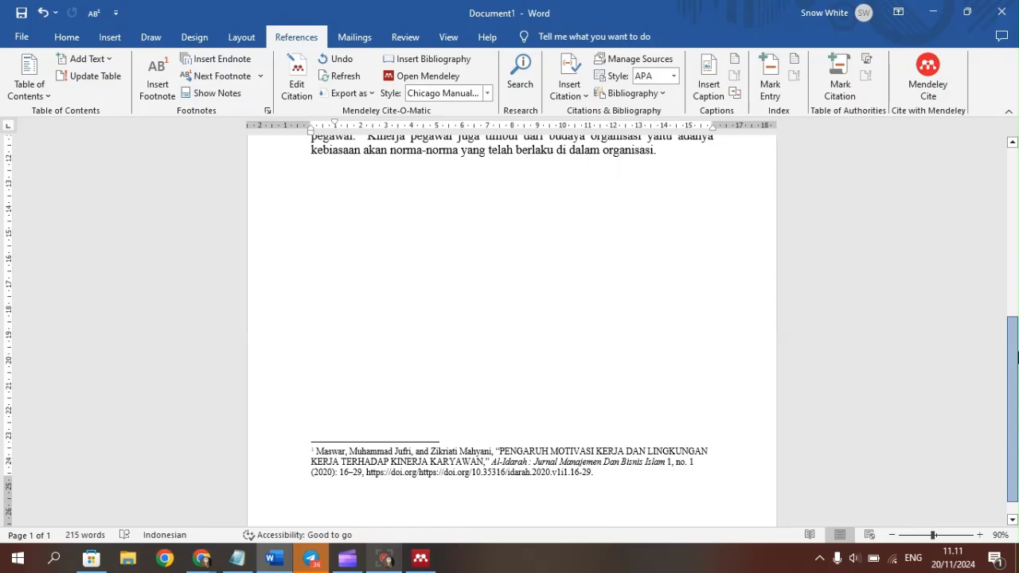
drag(1016, 356, 1000, 219)
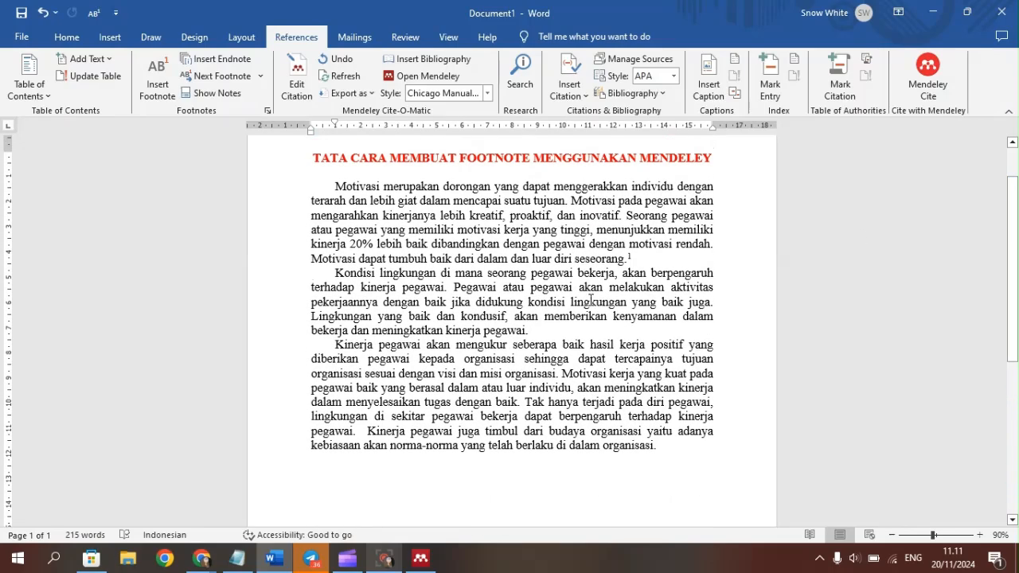
click(571, 331)
click(294, 87)
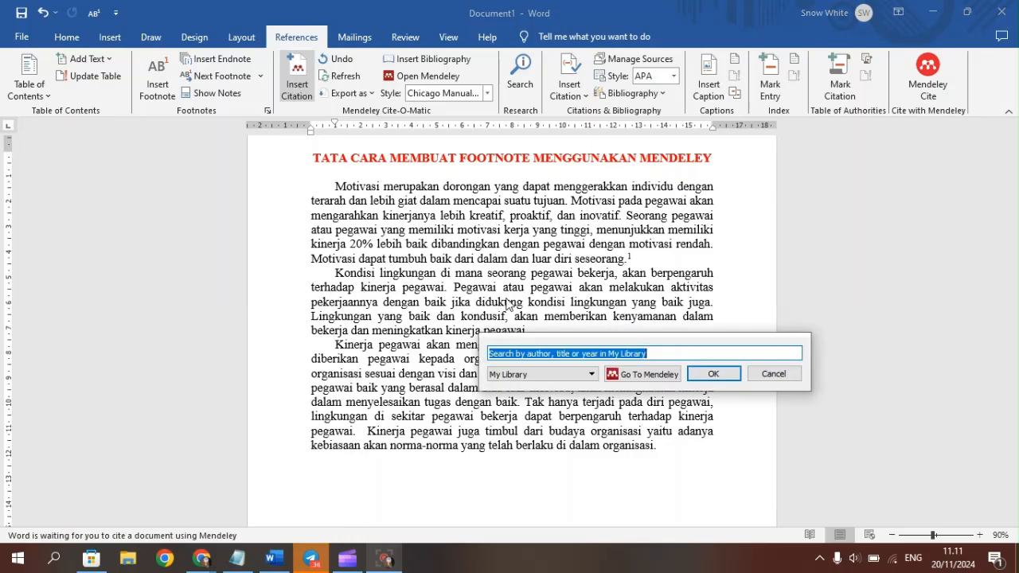
text(BKI)
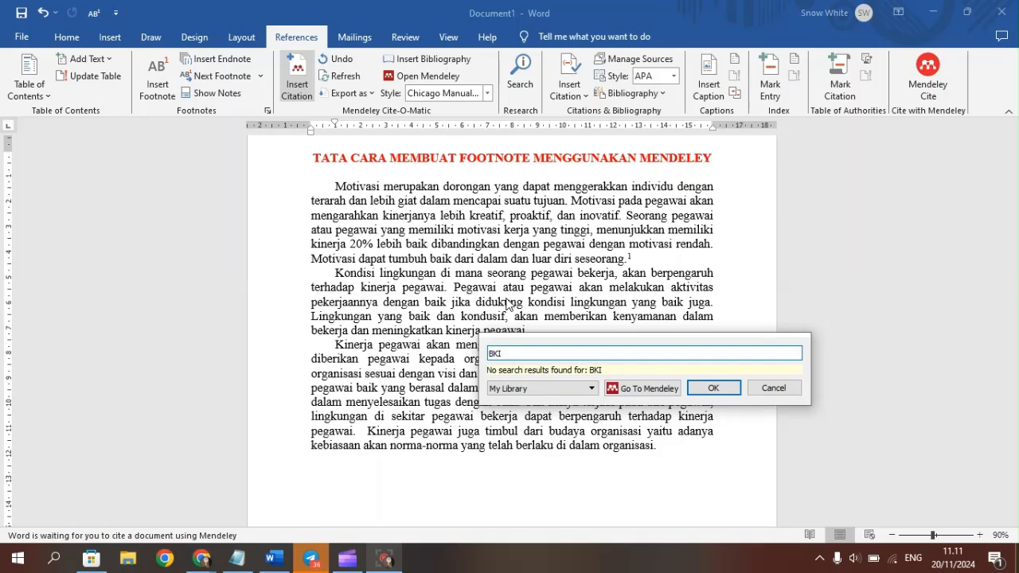
text(NER)
key(BackSpace)
key(BackSpace)
key(BackSpace)
key(BackSpace)
key(BackSpace)
key(BackSpace)
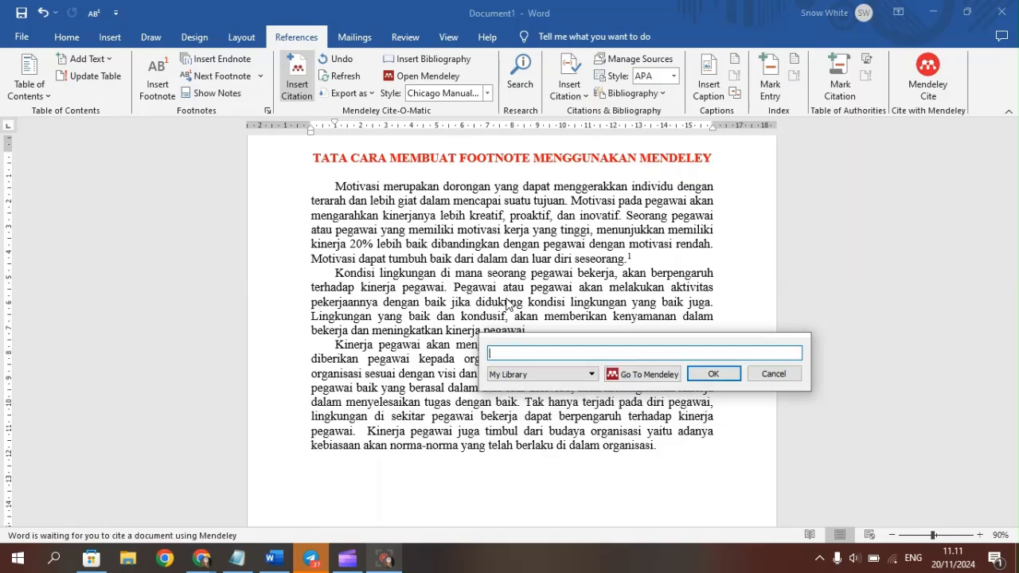
Search the Mendeley library for "KINE" and cite the 2018 article "Pengaruh Budaya Organisasi terhadap Kinerja Karyawan" as the second paragraph's footnote.
text(KINE)
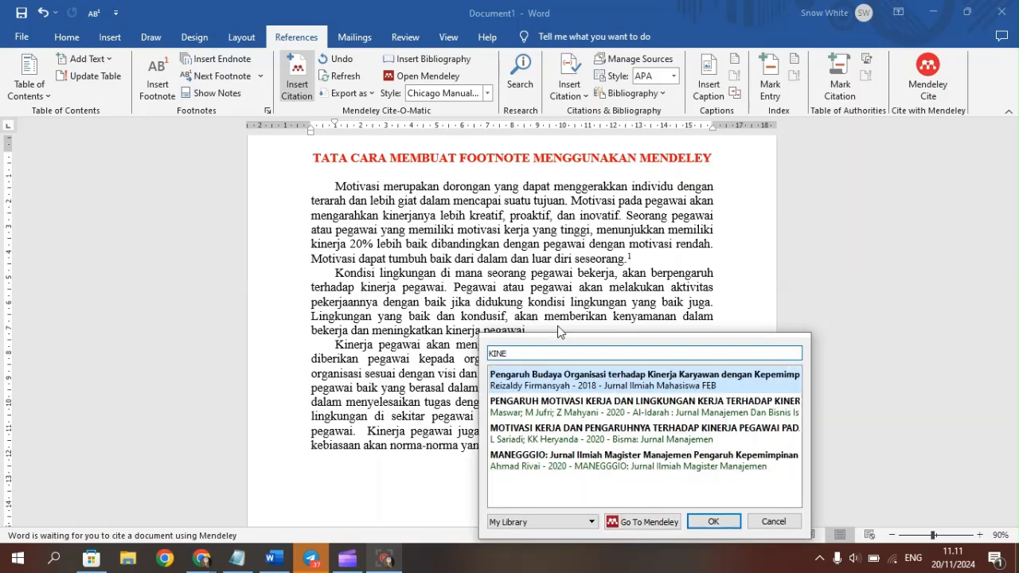
click(612, 385)
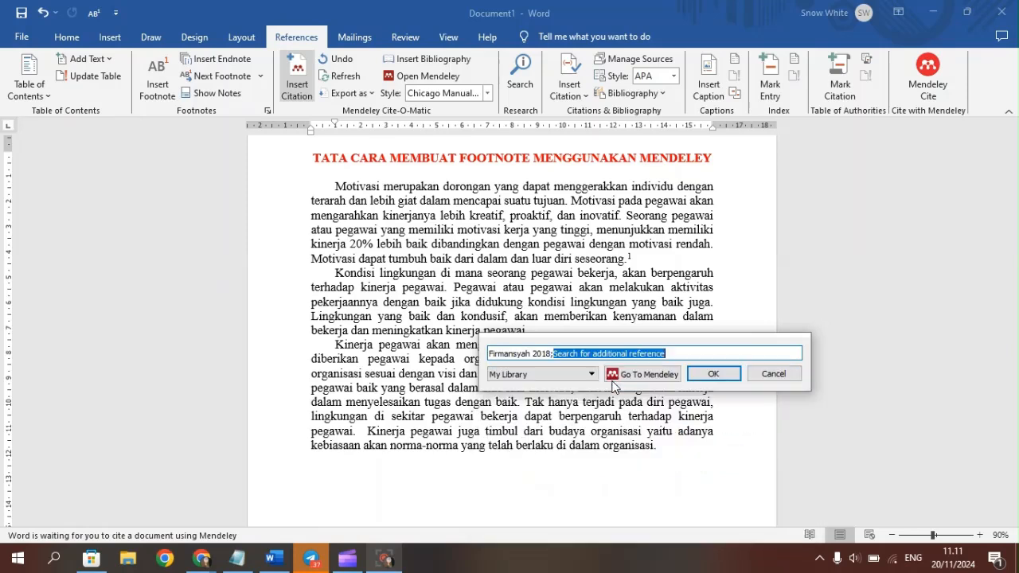
click(713, 374)
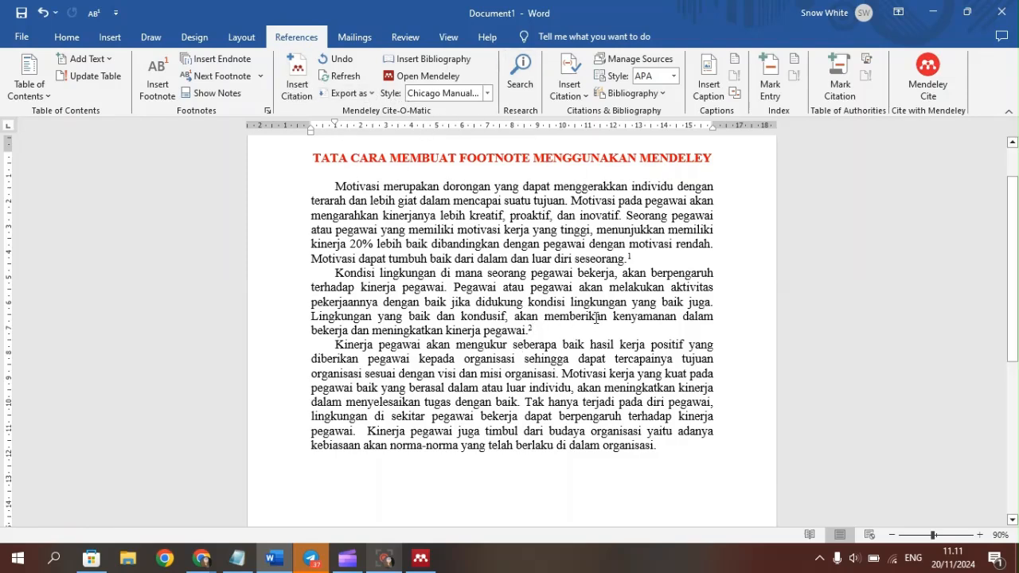
Start a citation at the end of the third paragraph, switch to Mendeley Desktop and search all documents for "KINERJA PEGA".
click(668, 450)
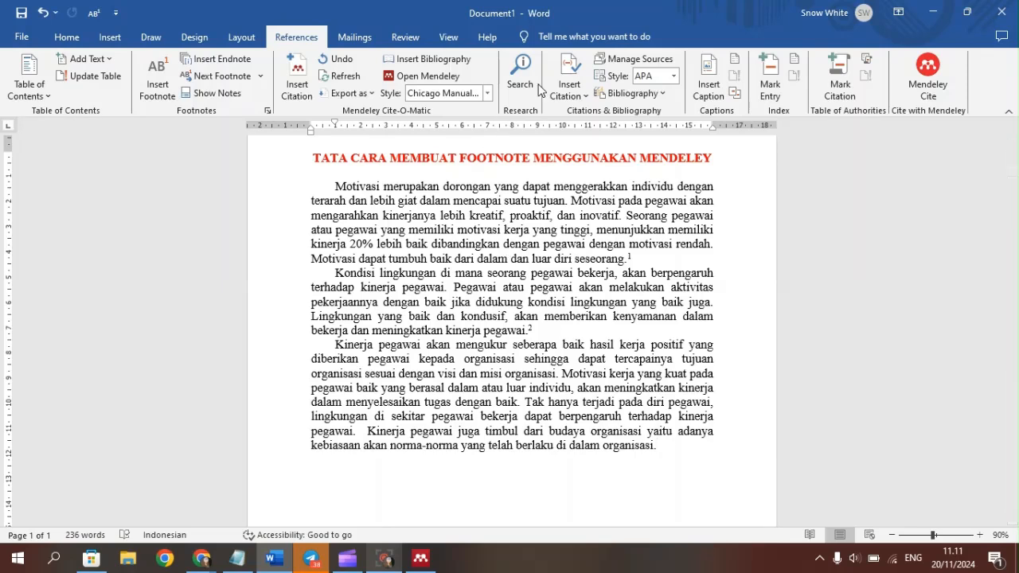
click(297, 84)
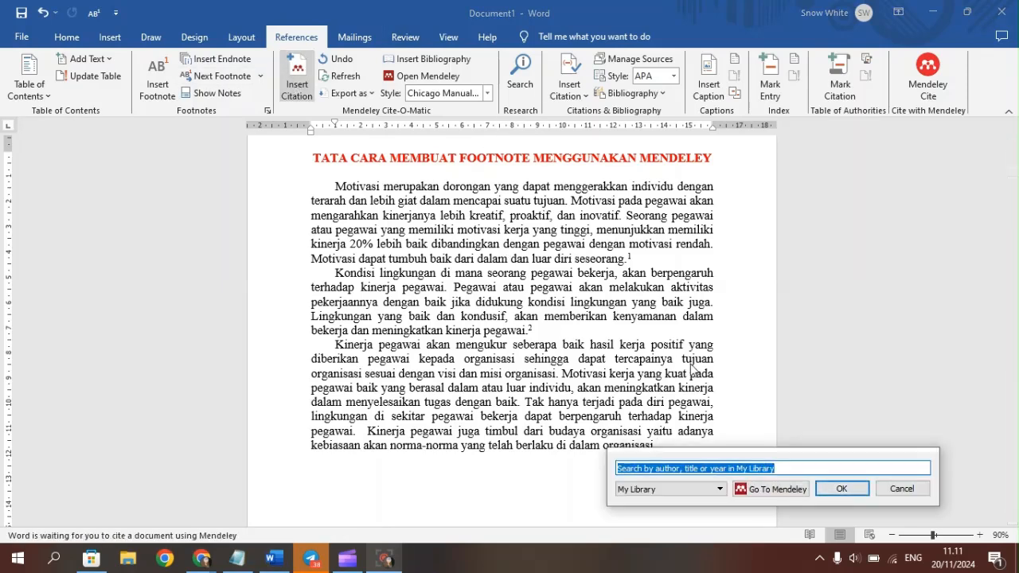
click(780, 490)
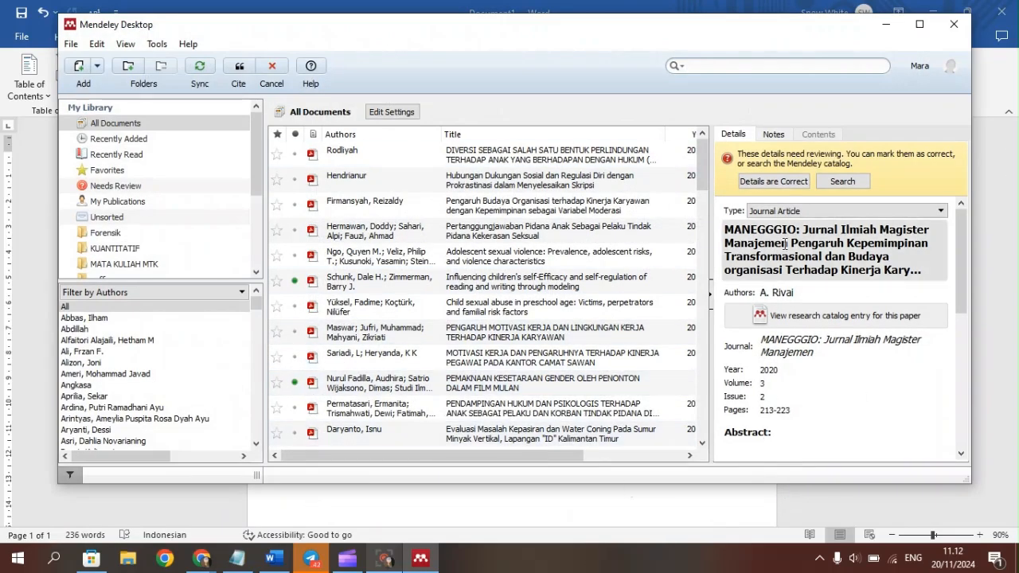
click(684, 65)
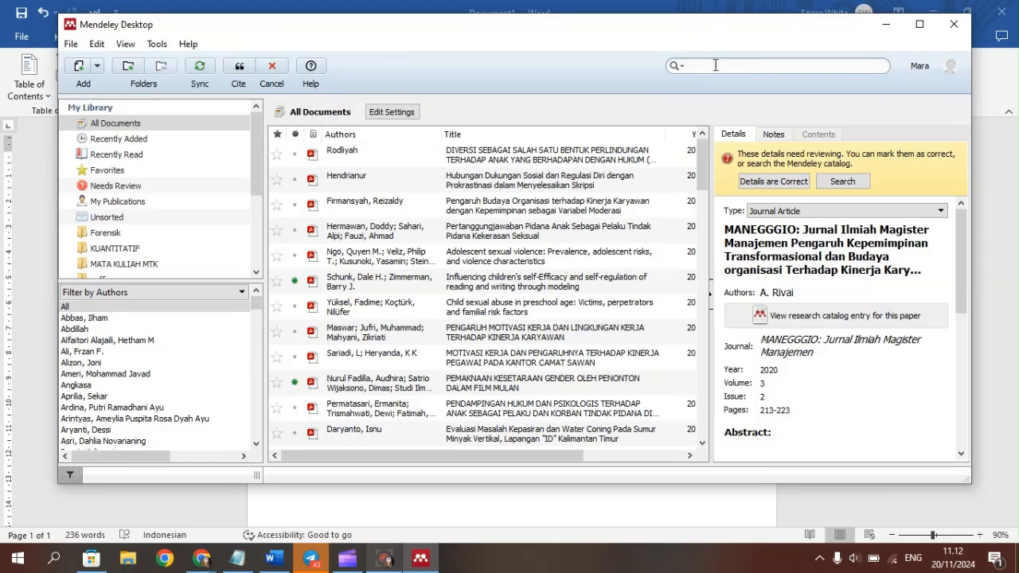
text(KINE)
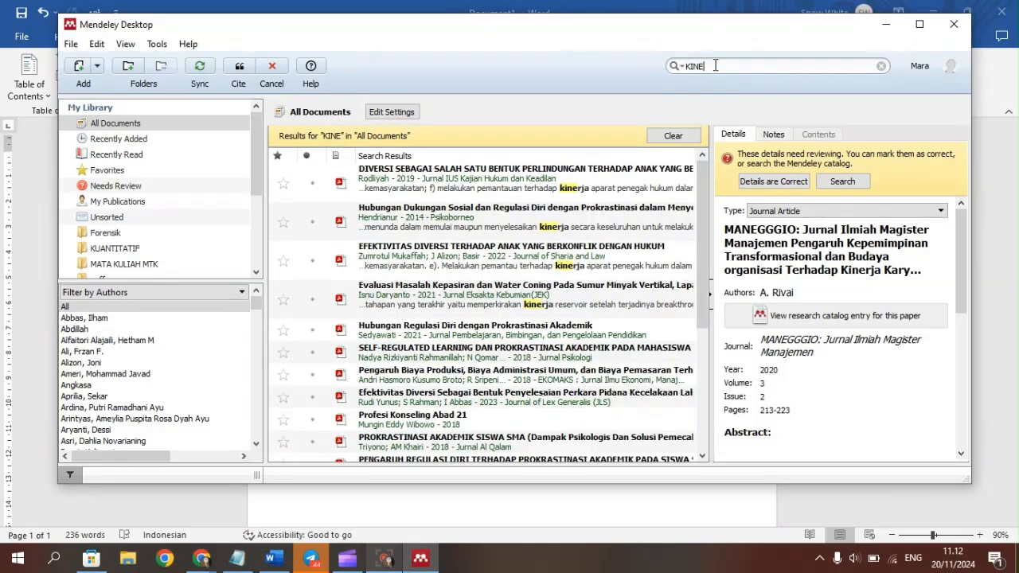
text(RJA PEGA)
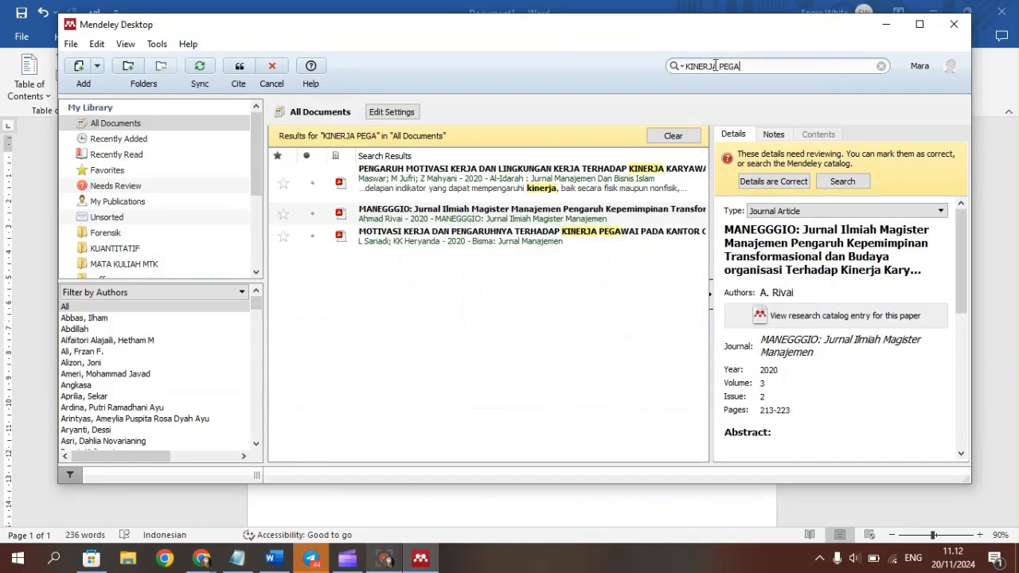
Cite the 2020 article "MOTIVASI KERJA DAN PENGARUHNYA TERHADAP KINERJA PEGAWAI" as the third paragraph's footnote and check the footnotes at the page end.
click(541, 240)
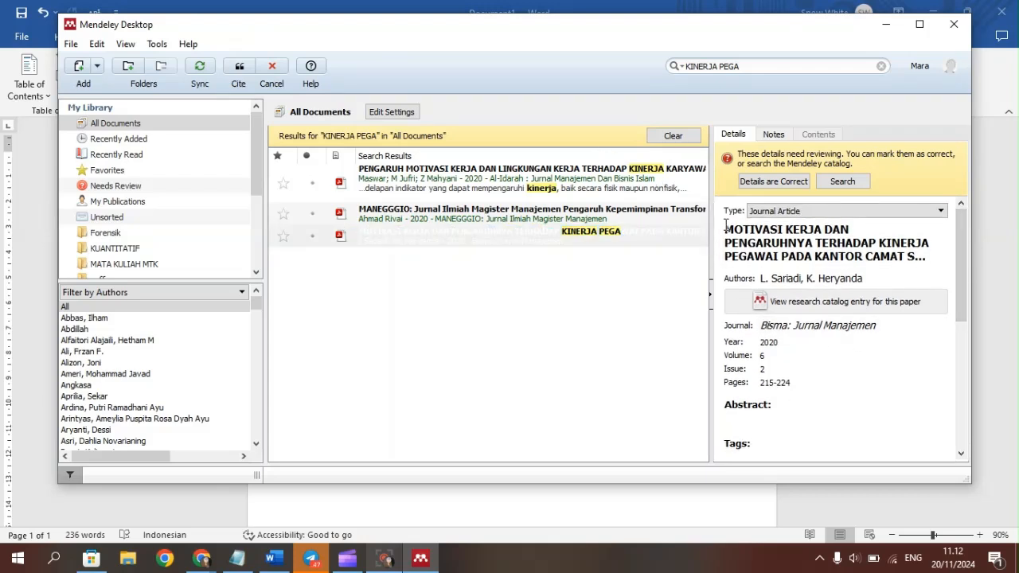
click(590, 244)
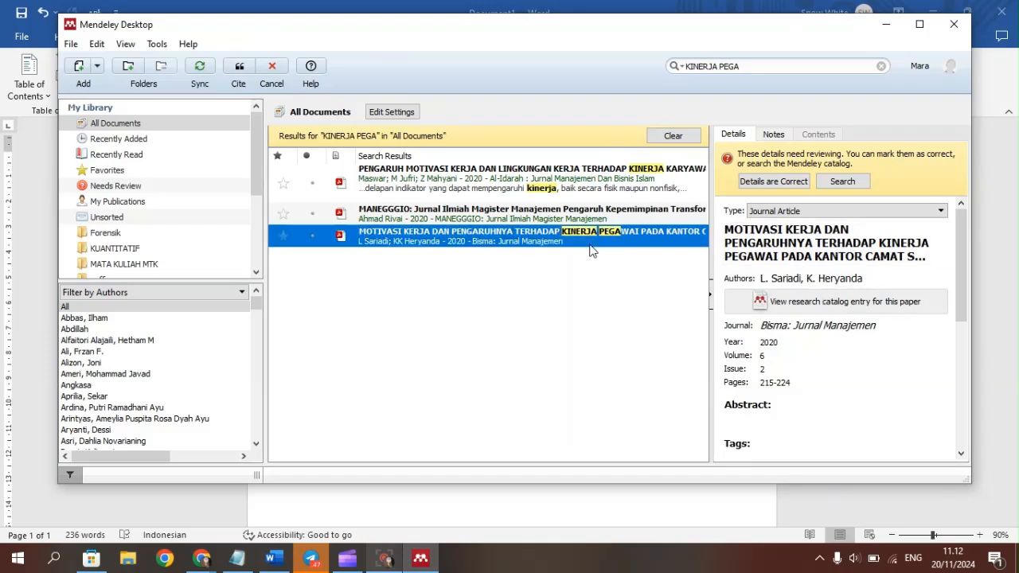
click(237, 71)
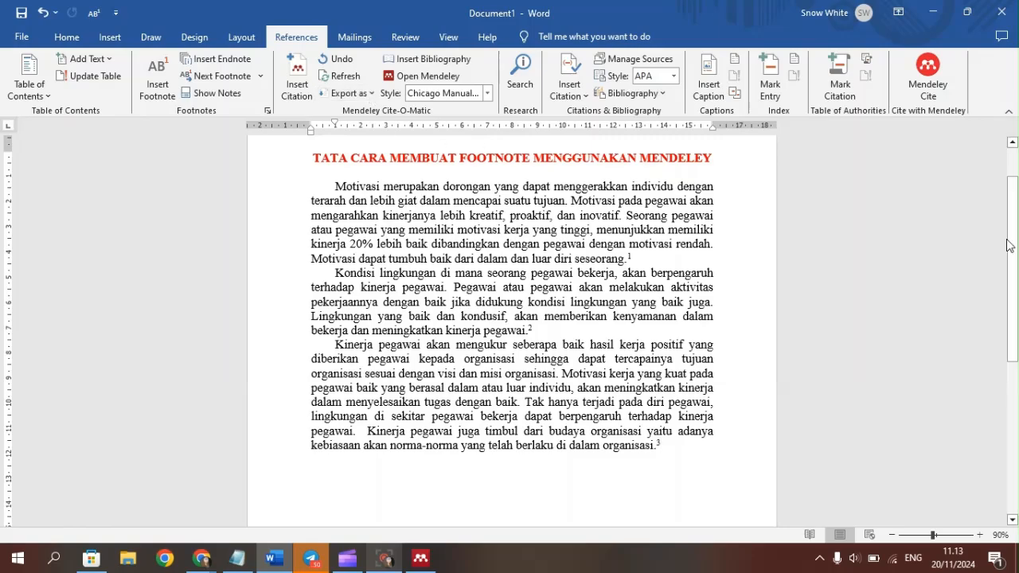
drag(1016, 242, 1016, 395)
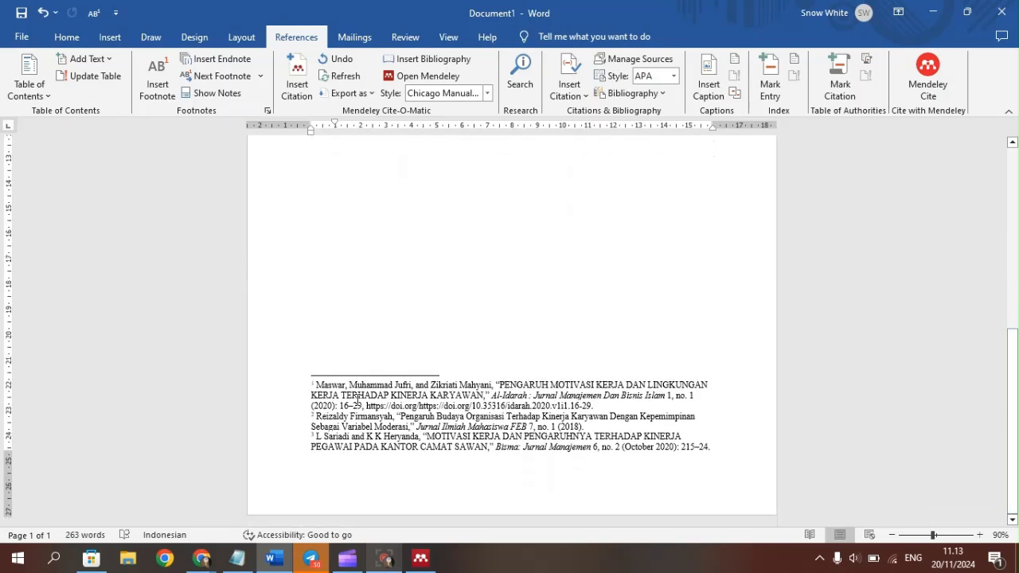